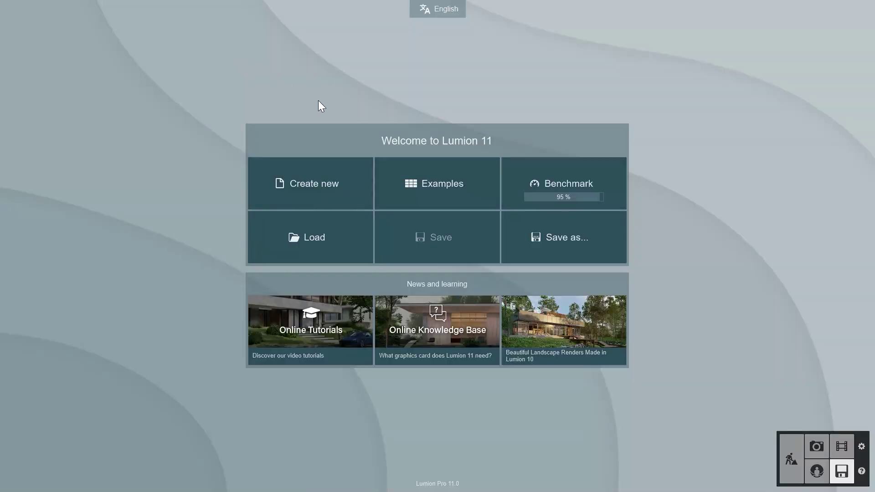
# Load the Beach house example, view the house and pool from above, and enter Photo mode.
pyautogui.click(398, 179)
pyautogui.click(553, 335)
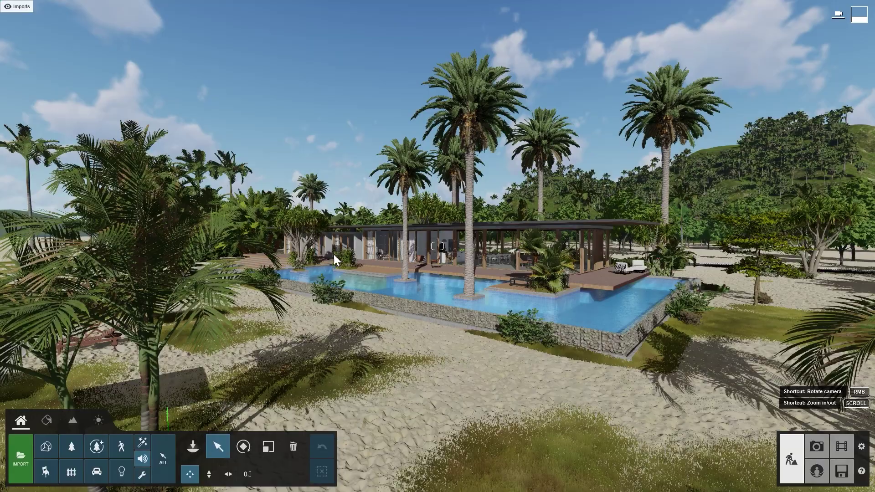
pyautogui.press('q')
pyautogui.moveTo(333, 254)
pyautogui.mouseDown(button='right')
pyautogui.moveTo(334, 326)
pyautogui.moveTo(424, 271)
pyautogui.moveTo(451, 268)
pyautogui.moveTo(337, 269)
pyautogui.mouseUp(button='right')
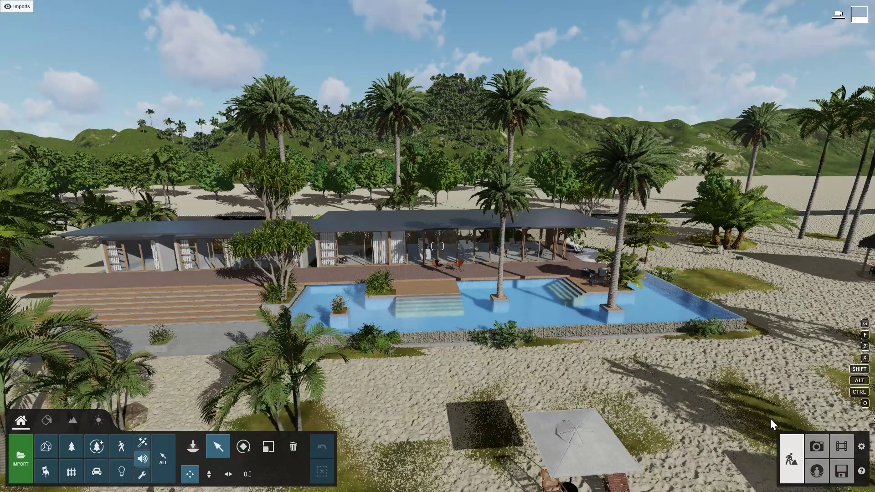
pyautogui.click(816, 446)
# Store the view as photo 7 - Ortho Top View with an enabled Orthographic View effect.
pyautogui.click(708, 400)
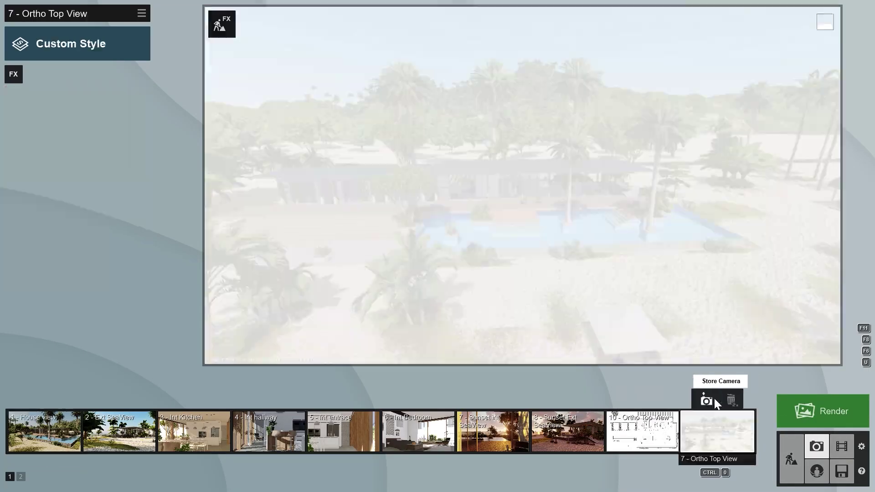
pyautogui.click(13, 75)
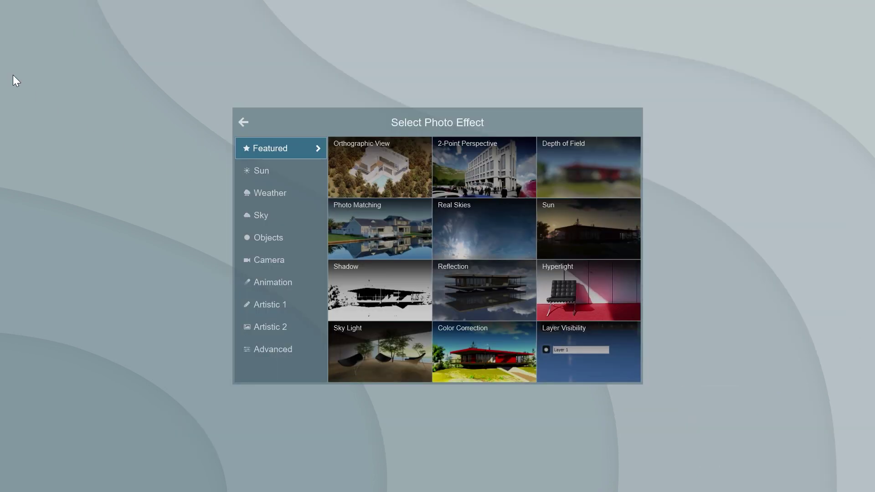
pyautogui.click(261, 259)
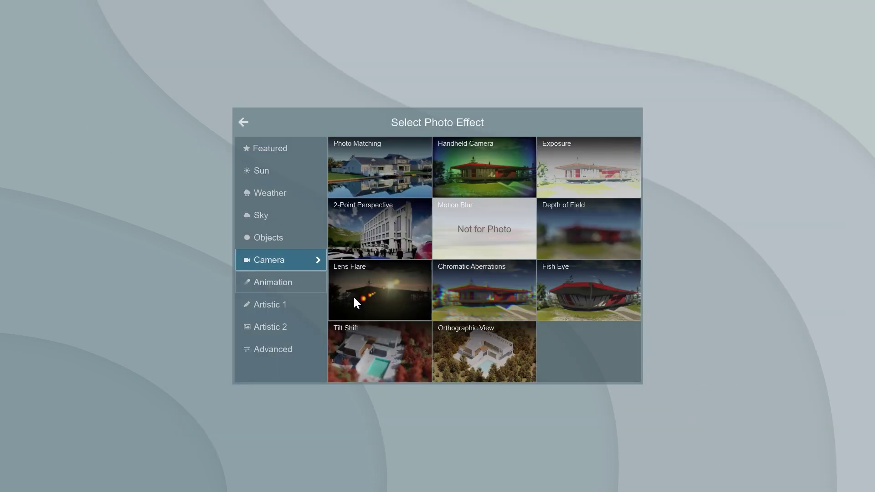
pyautogui.click(459, 355)
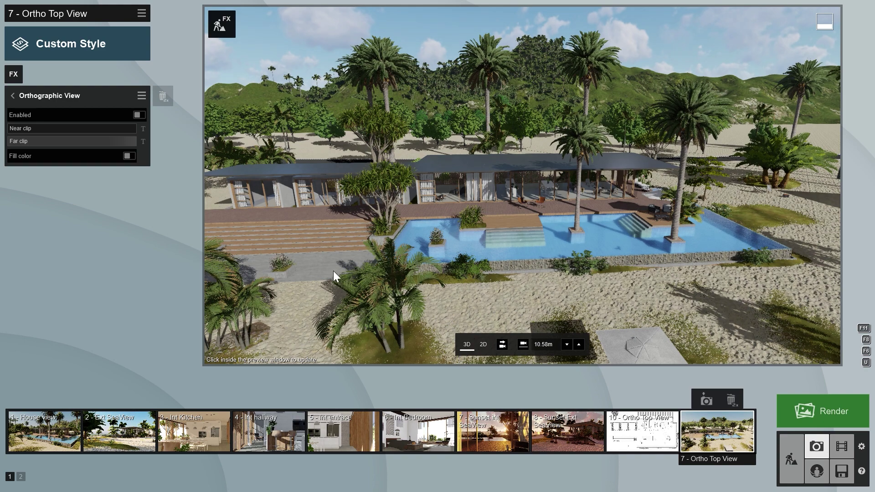
pyautogui.click(140, 115)
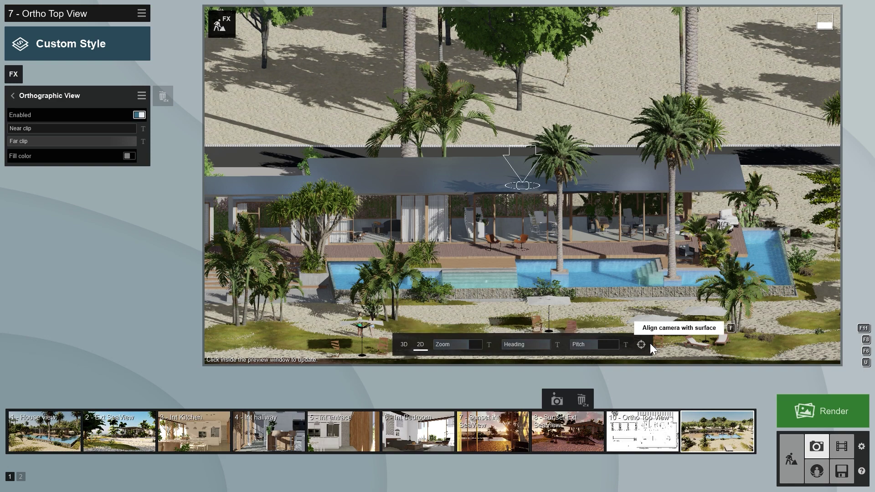
# Compare perspective and orthographic previews, adjust the orthographic zoom, and set the heading to 45°.
pyautogui.click(405, 349)
pyautogui.click(481, 344)
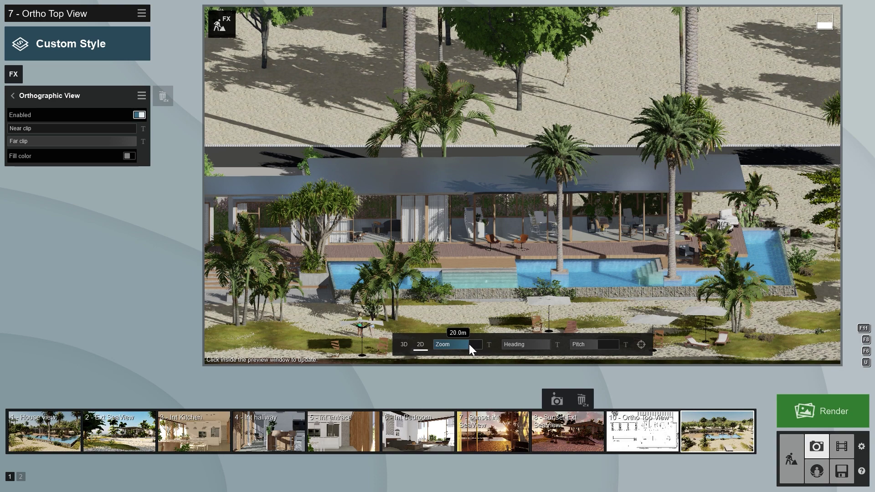
pyautogui.moveTo(469, 343); pyautogui.dragTo(469, 344)
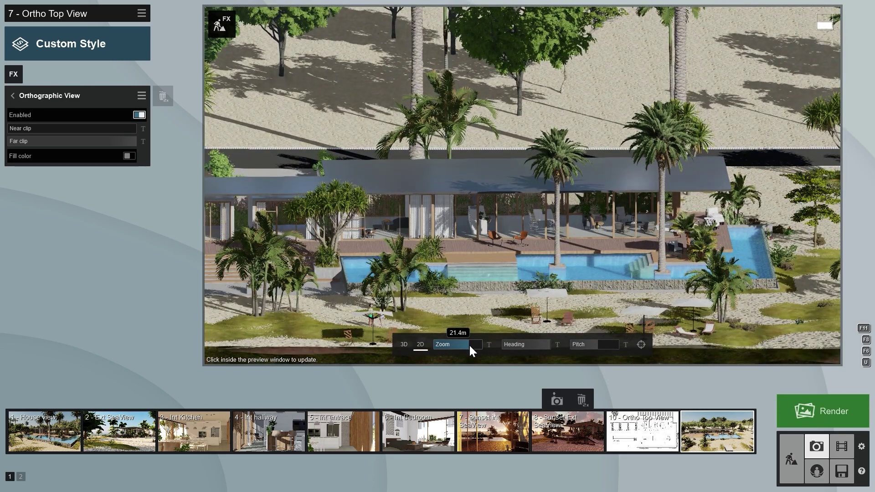
pyautogui.click(544, 345)
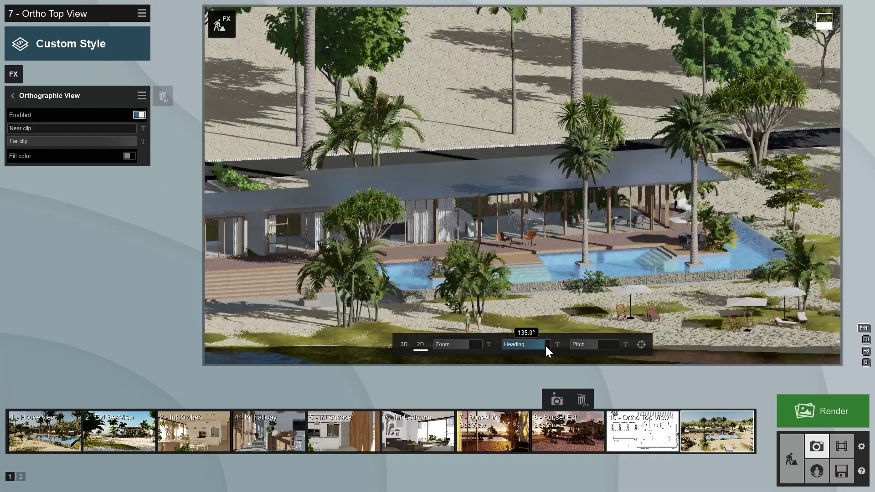
pyautogui.moveTo(544, 345)
pyautogui.mouseDown()
pyautogui.moveTo(512, 347)
pyautogui.moveTo(551, 355)
pyautogui.mouseUp()
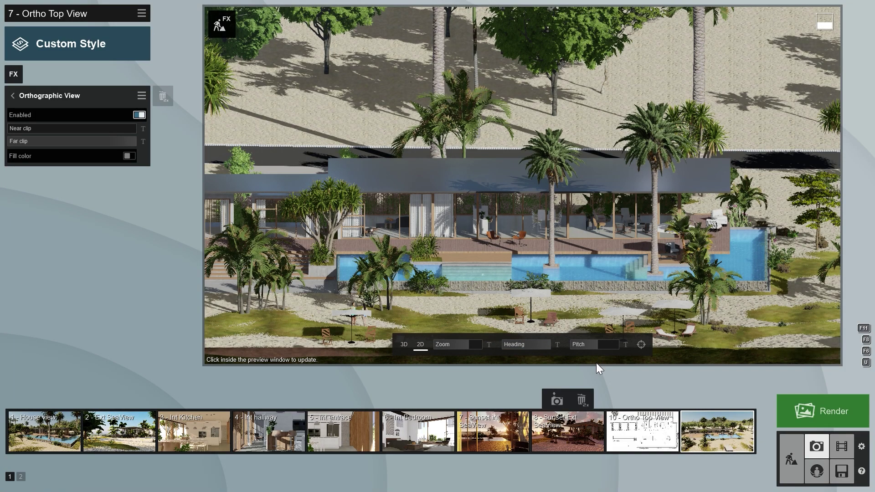
# Tilt the camera straight down over the house, square the heading, and zoom in slightly.
pyautogui.moveTo(599, 347); pyautogui.dragTo(622, 346)
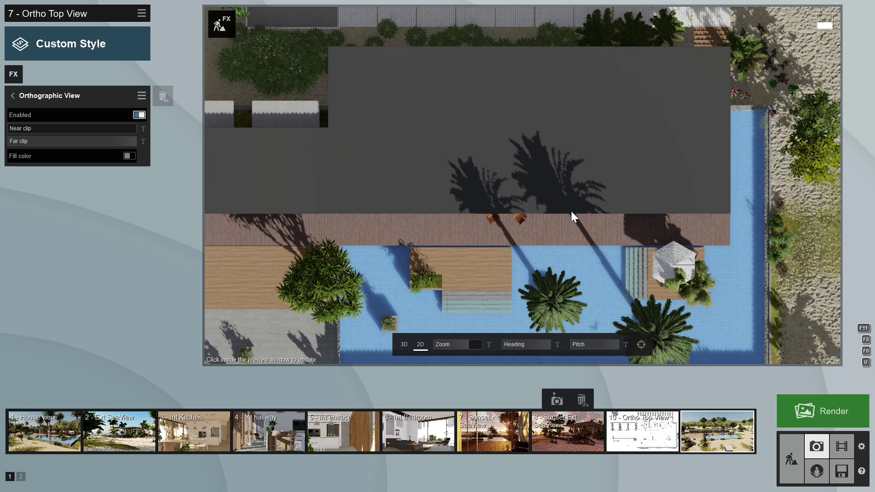
pyautogui.moveTo(538, 181); pyautogui.dragTo(523, 185, button='right')
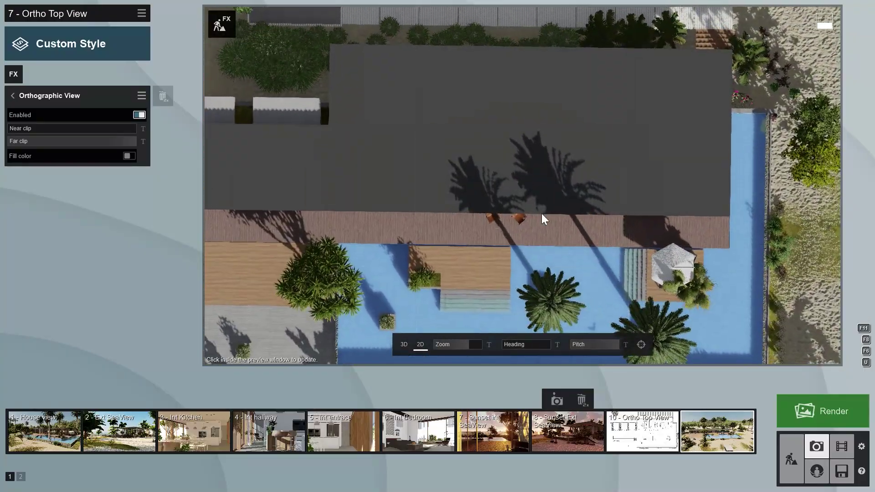
pyautogui.click(545, 346)
pyautogui.moveTo(546, 345); pyautogui.dragTo(554, 343)
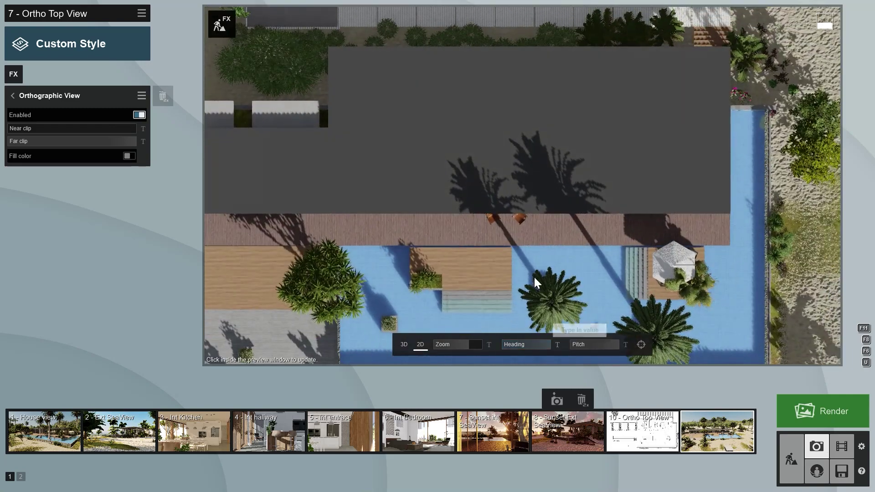
pyautogui.click(465, 345)
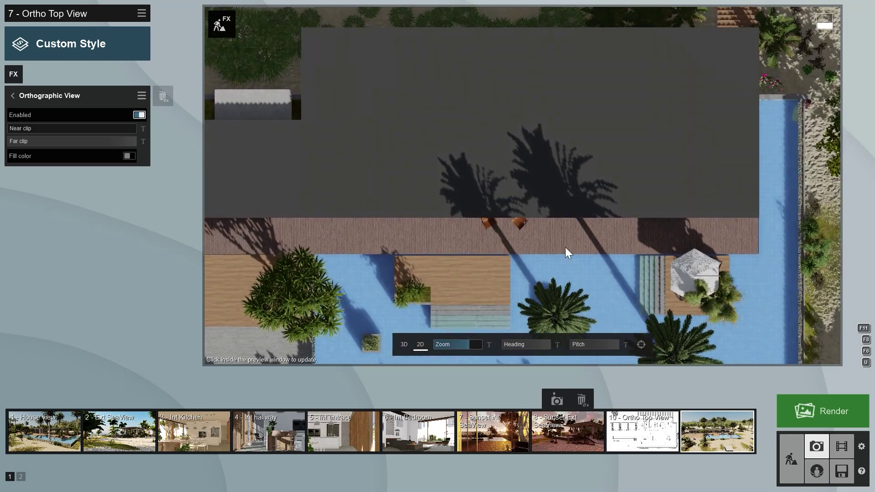
# Centre the house roof in the top view and raise the near clip to 94.5 m.
pyautogui.click(505, 134)
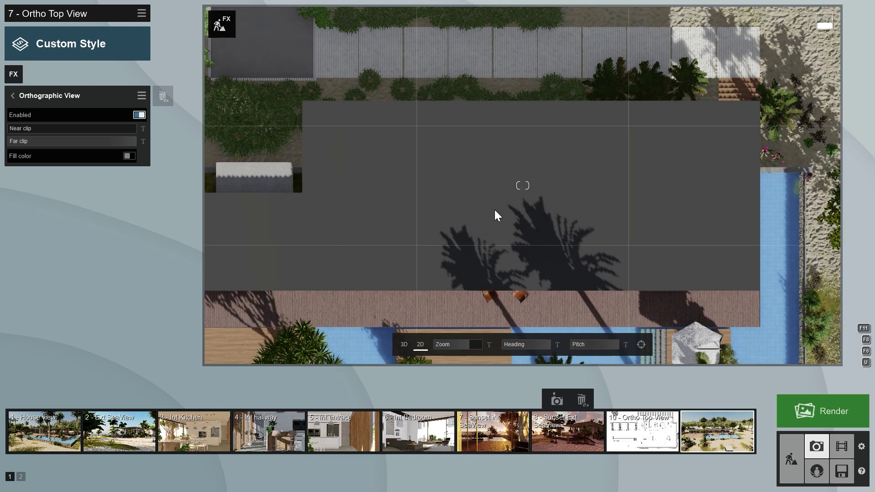
pyautogui.scroll(2, 497, 206)
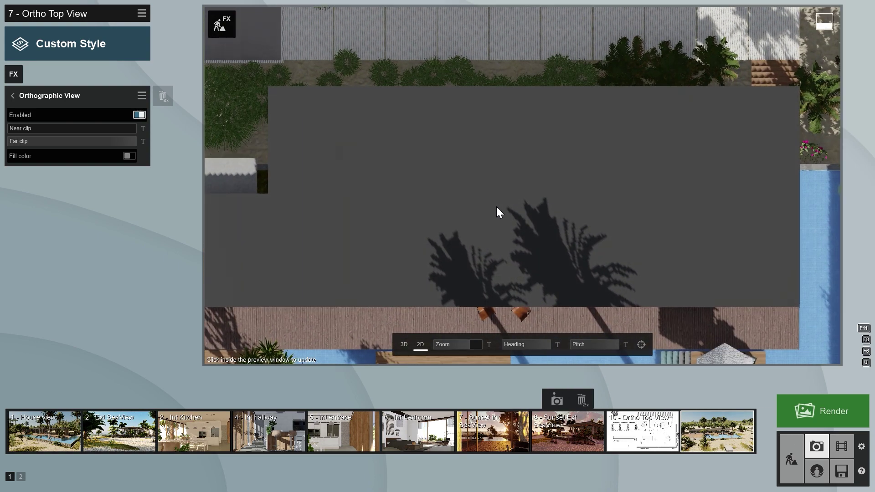
pyautogui.scroll(1, 497, 206)
pyautogui.moveTo(497, 208); pyautogui.dragTo(492, 167, button='middle')
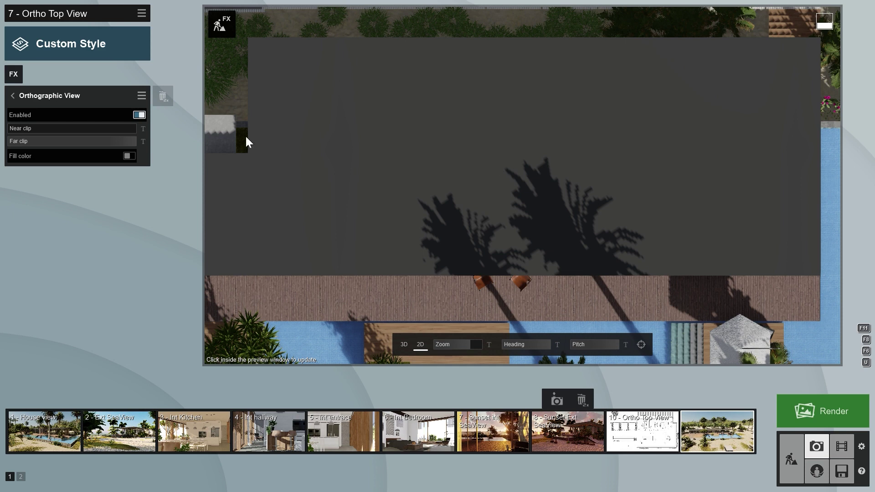
pyautogui.moveTo(14, 128); pyautogui.dragTo(60, 135)
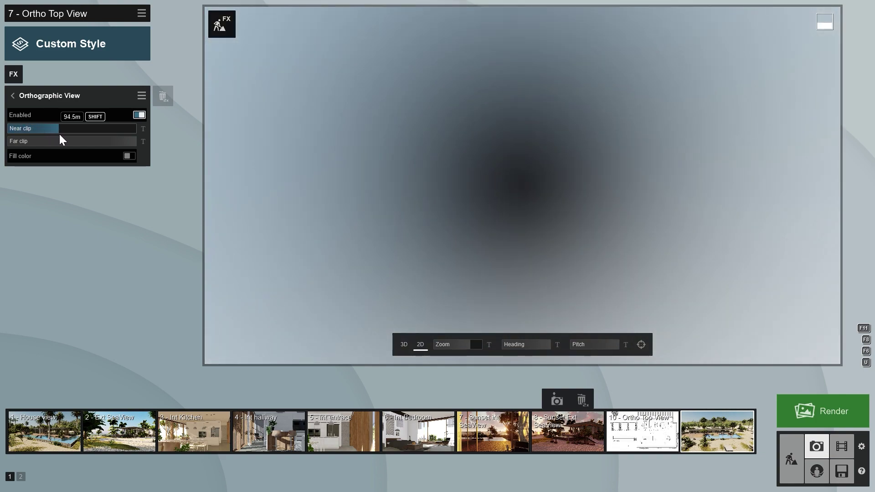
# Lower the near clip toward roof height, tilt to a side view, and pull in the far clip.
pyautogui.moveTo(58, 135); pyautogui.dragTo(56, 135)
pyautogui.keyDown('shift'); pyautogui.moveTo(56, 134); pyautogui.dragTo(1, 127); pyautogui.keyUp('shift')
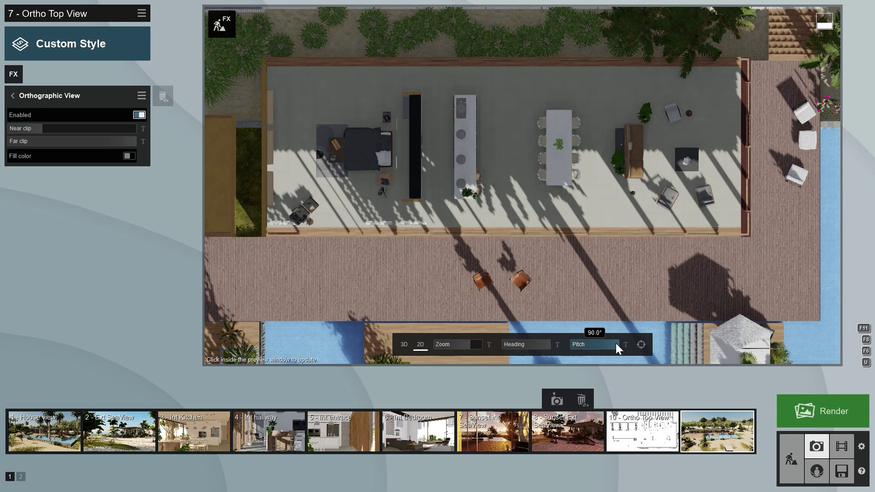
pyautogui.moveTo(617, 343); pyautogui.dragTo(595, 343)
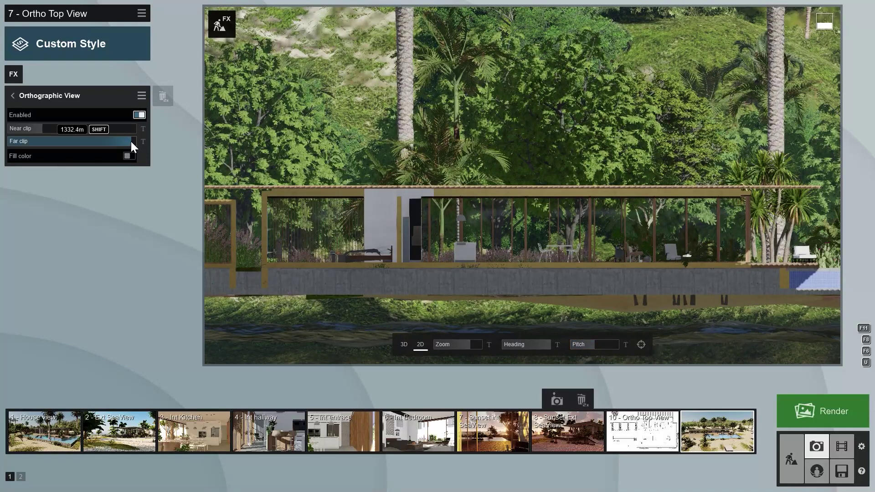
pyautogui.moveTo(78, 142); pyautogui.dragTo(46, 143)
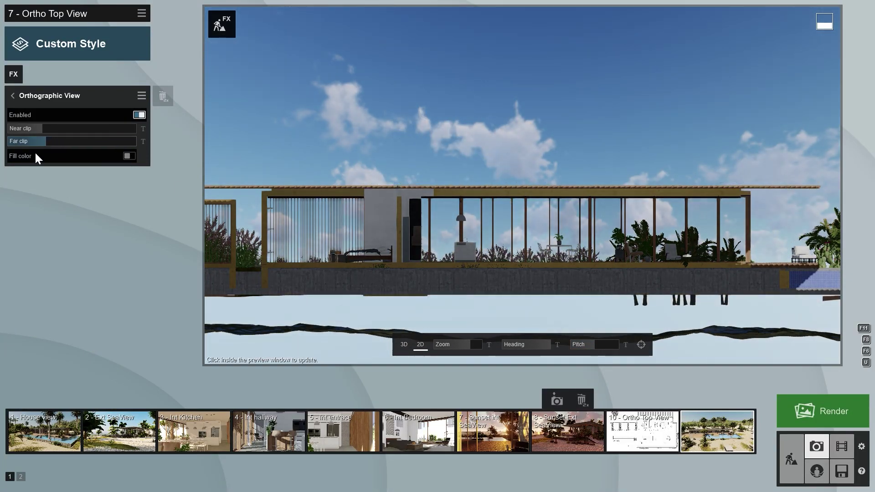
# Try a white fill colour behind the section, turn it off, and return to the effects list.
pyautogui.click(129, 156)
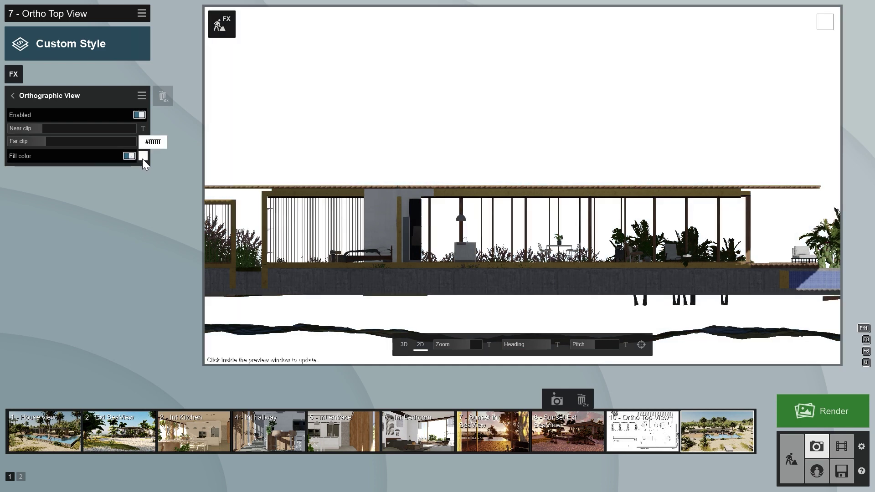
pyautogui.click(142, 156)
pyautogui.moveTo(158, 158); pyautogui.dragTo(144, 142)
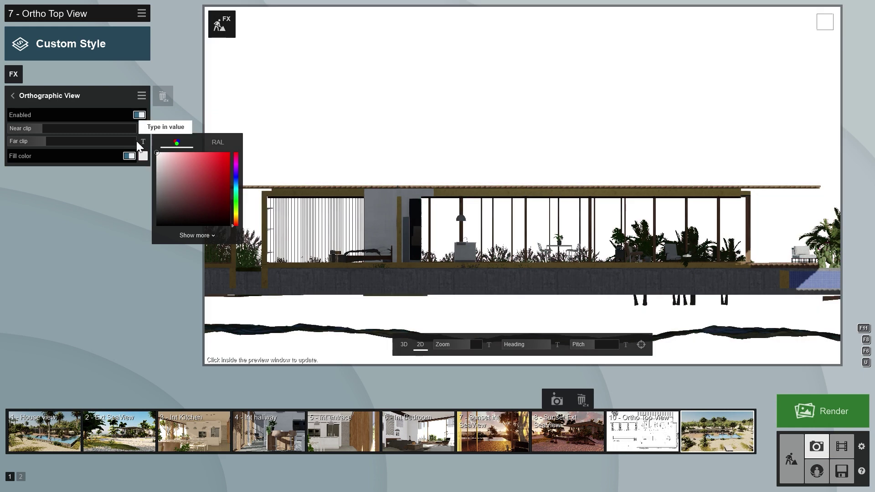
pyautogui.click(129, 157)
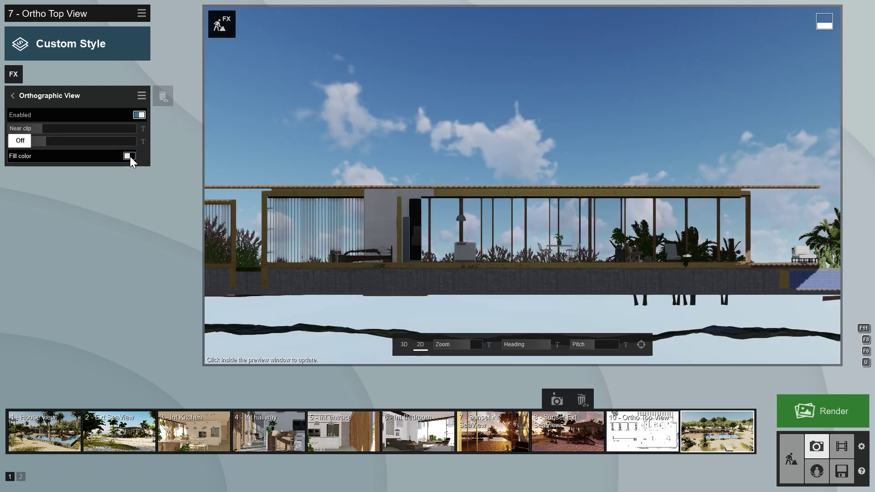
pyautogui.click(13, 95)
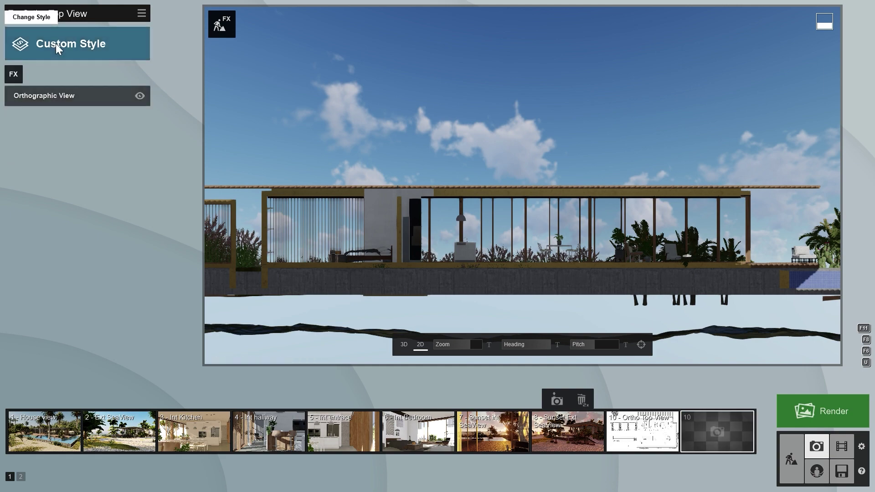
# Apply the Overcast style to the photo and tilt the view down onto the house.
pyautogui.click(56, 43)
pyautogui.click(293, 324)
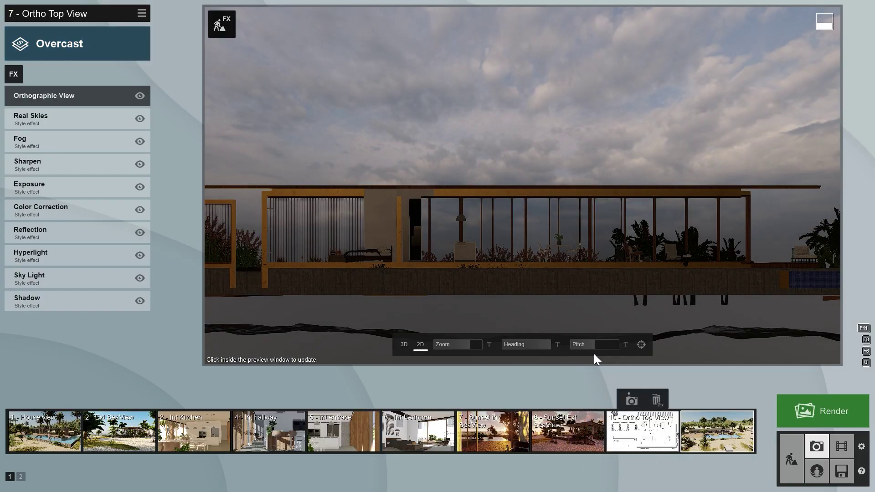
pyautogui.click(609, 345)
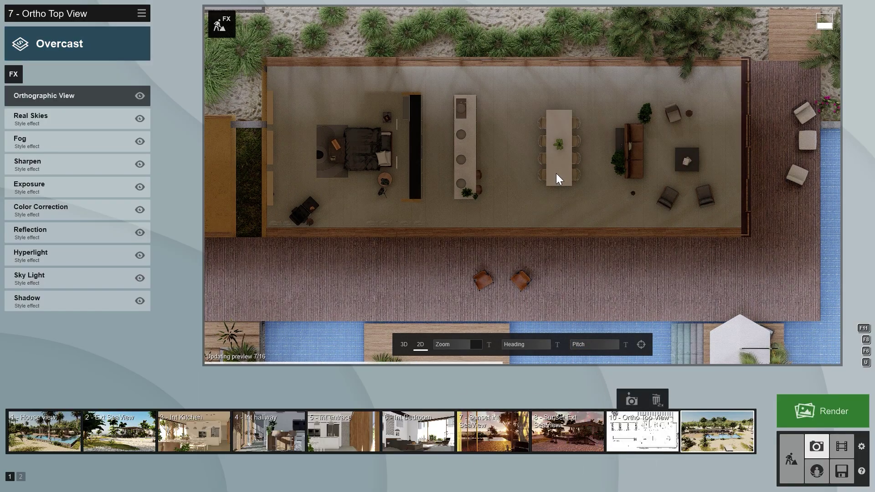
# Add a Blueprint effect with grid scale about 0.99 m, then start clip 7 in Movie mode.
pyautogui.click(13, 75)
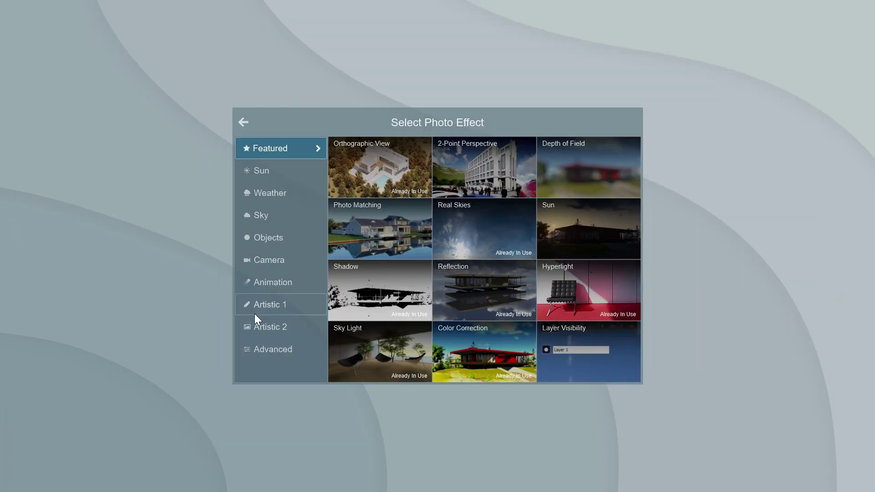
pyautogui.click(266, 326)
pyautogui.click(592, 289)
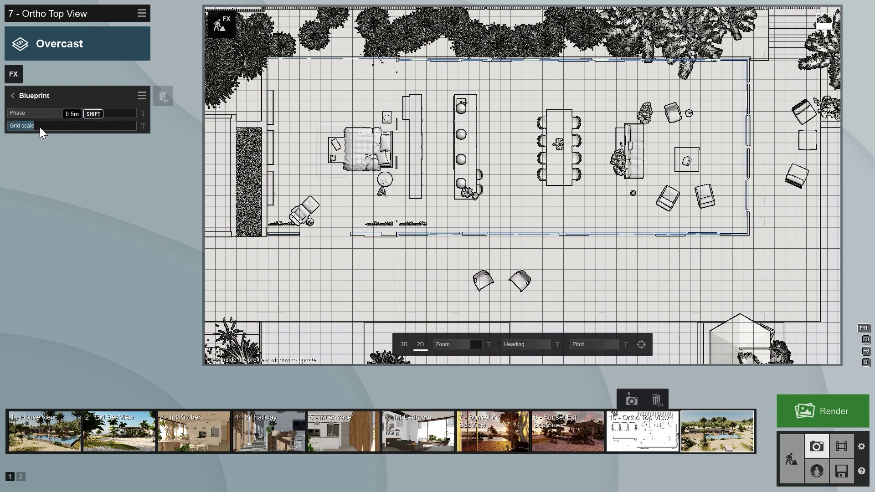
pyautogui.moveTo(35, 127); pyautogui.dragTo(66, 127)
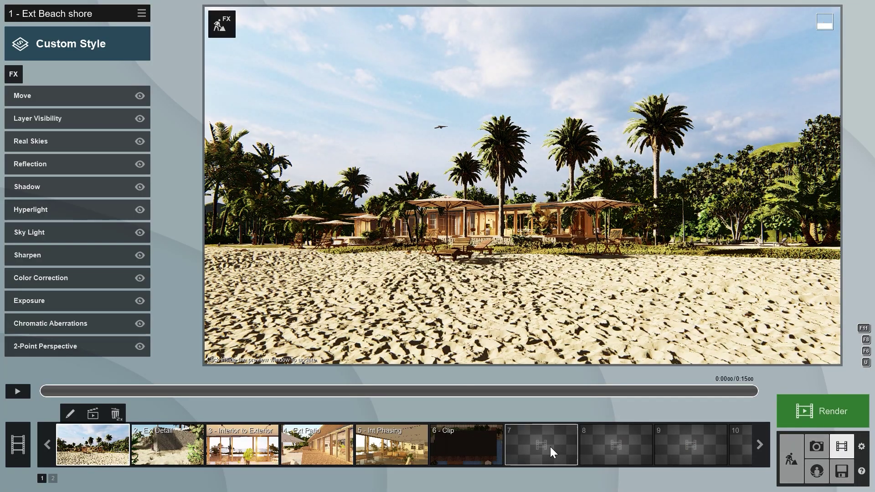
pyautogui.click(550, 447)
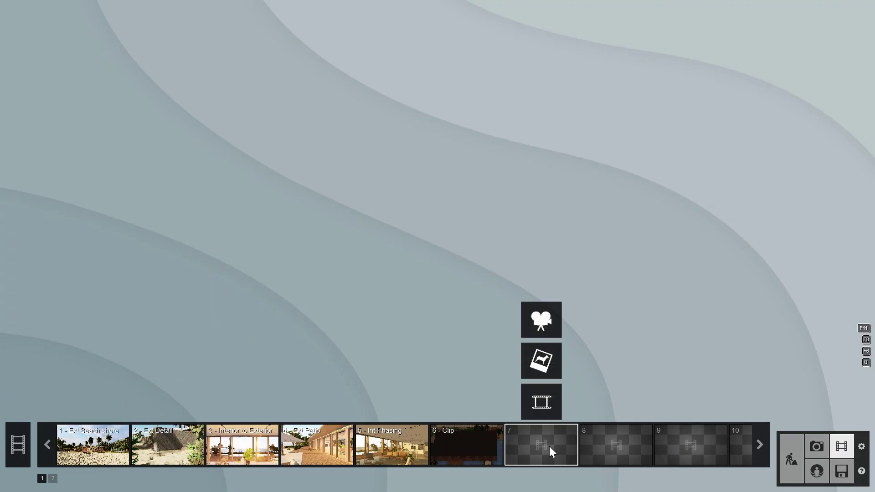
# Create a camera clip and frame a top-down view of the villa for its first keyframe.
pyautogui.click(551, 329)
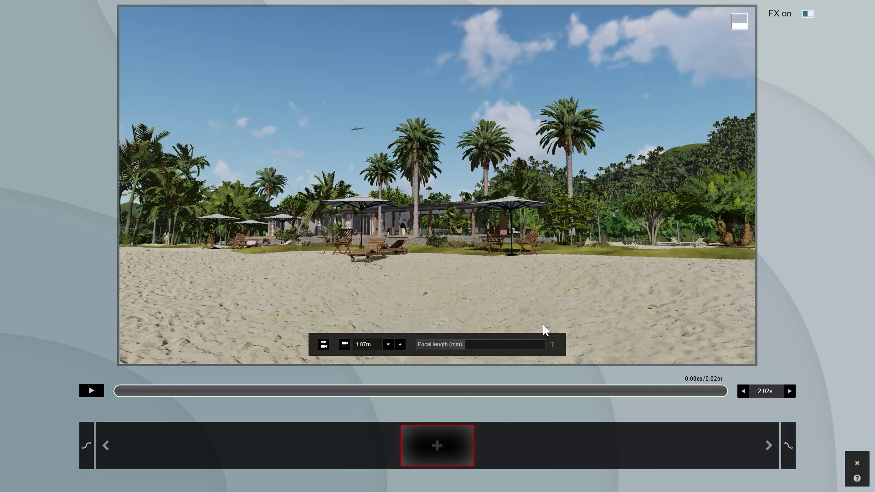
pyautogui.click(437, 448)
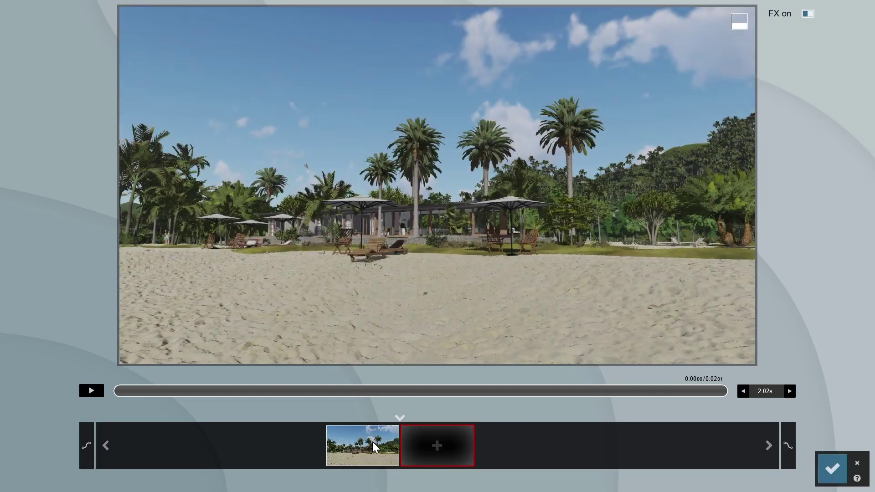
pyautogui.moveTo(404, 279); pyautogui.dragTo(438, 181, button='right')
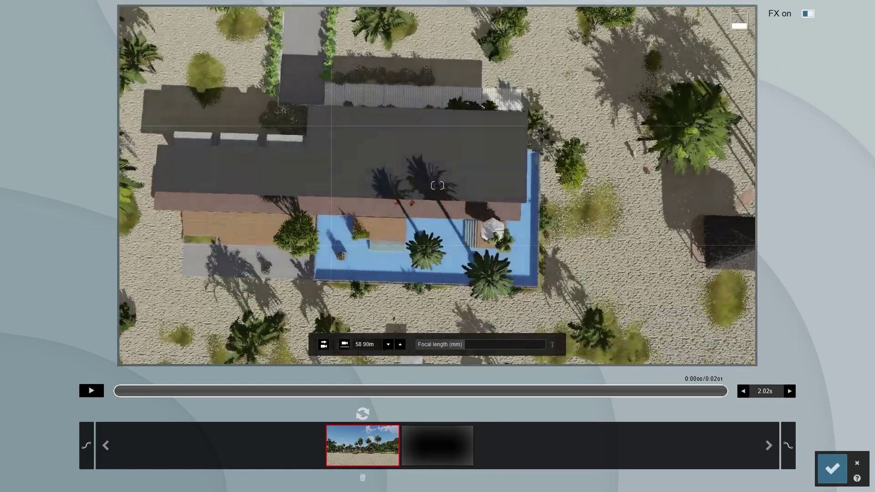
pyautogui.scroll(-5, 434, 150)
pyautogui.press('w')
pyautogui.press('a')
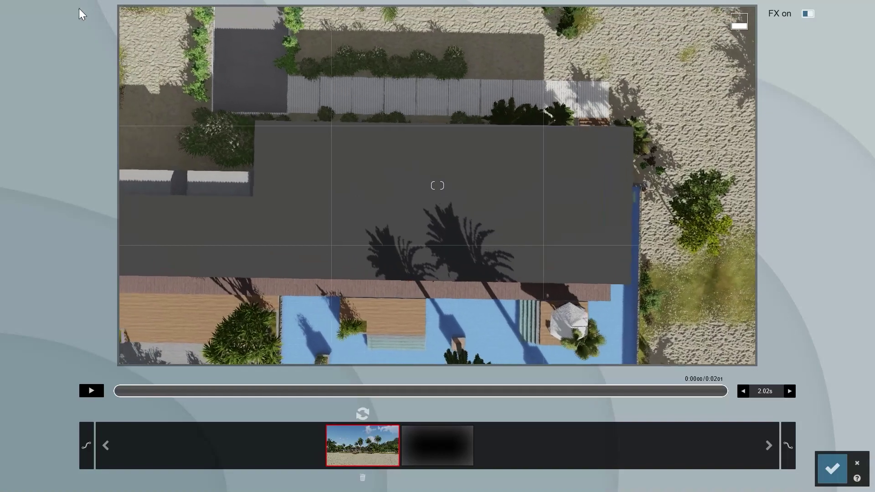
# Update the first keyframe to the top-down view and save the clip.
pyautogui.click(362, 413)
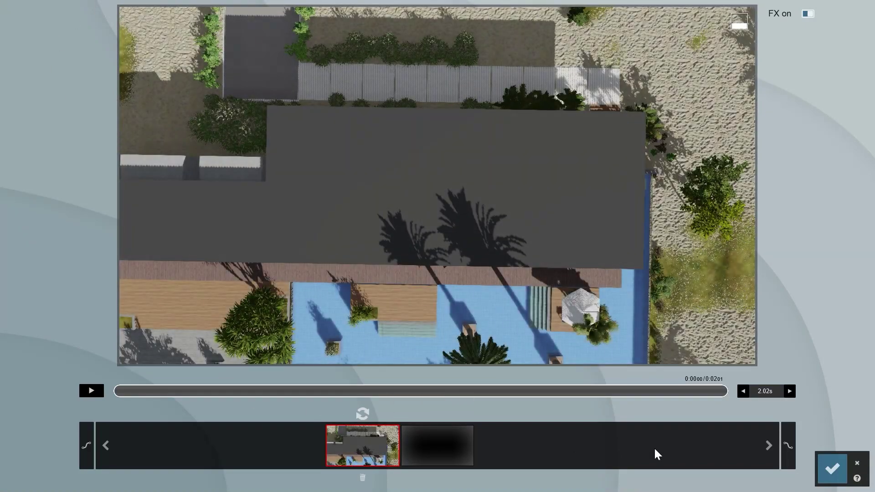
pyautogui.click(833, 469)
pyautogui.click(14, 74)
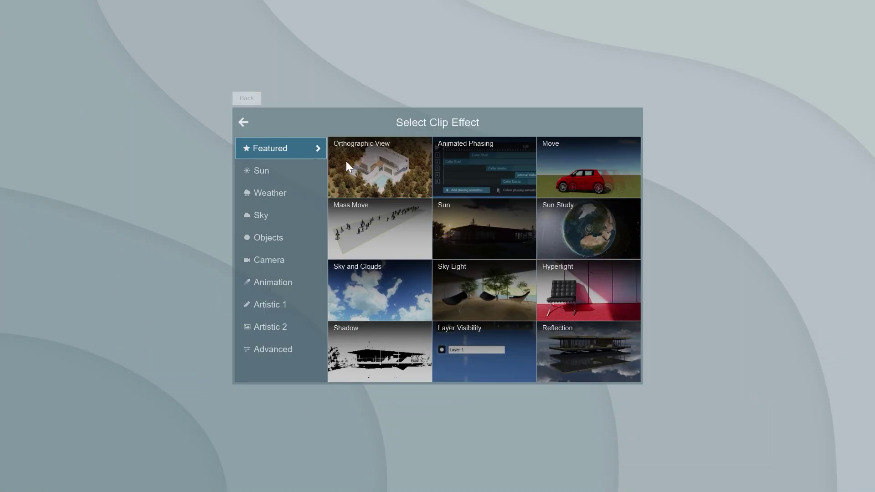
# Add Orthographic View to clip 7 and set its camera to heading 180° and 15.5 m zoom.
pyautogui.click(346, 160)
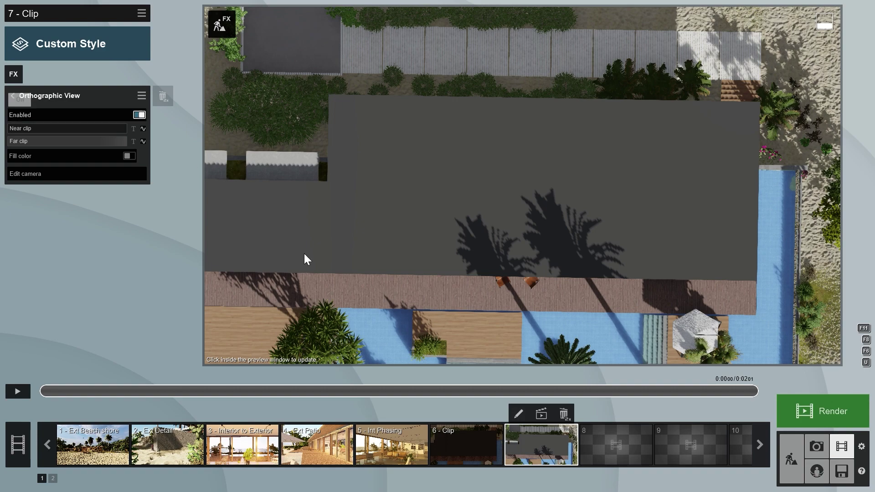
pyautogui.click(518, 414)
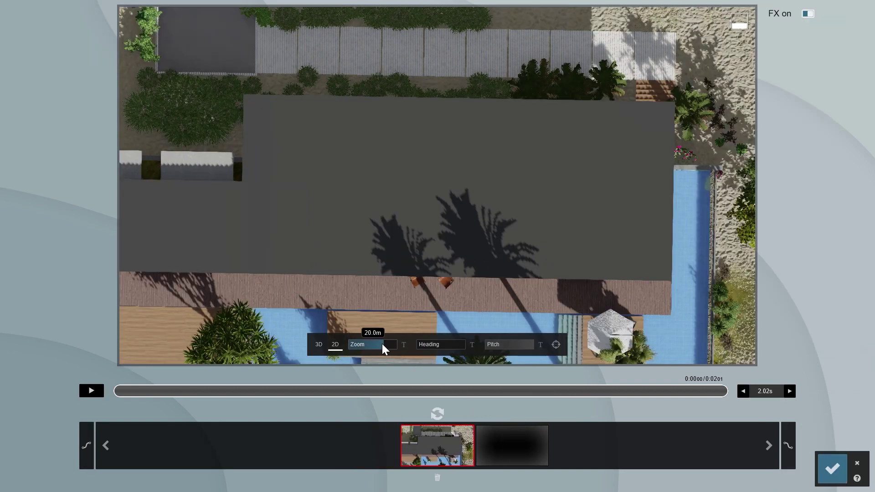
pyautogui.moveTo(430, 348); pyautogui.dragTo(468, 353)
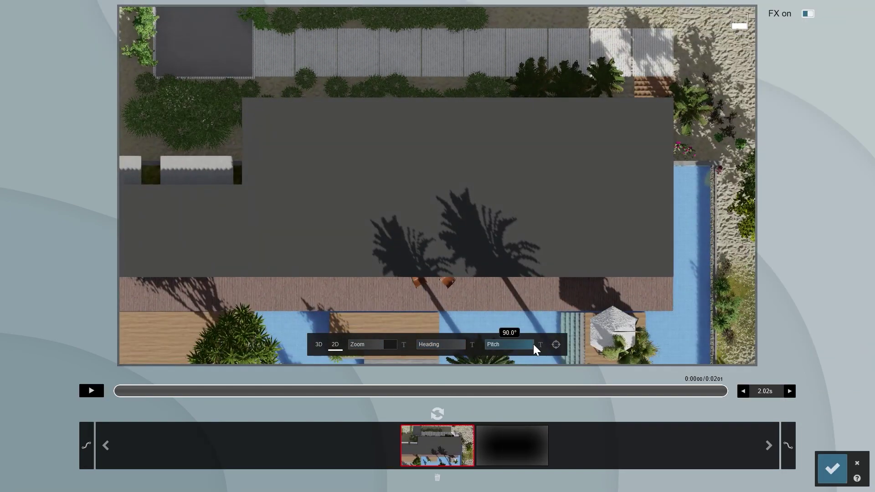
pyautogui.moveTo(387, 350); pyautogui.dragTo(360, 352)
pyautogui.click(438, 413)
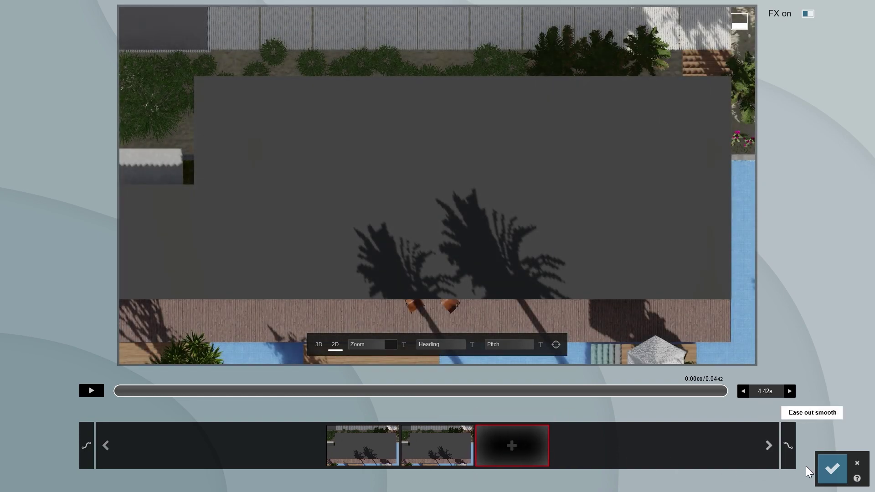
pyautogui.click(832, 469)
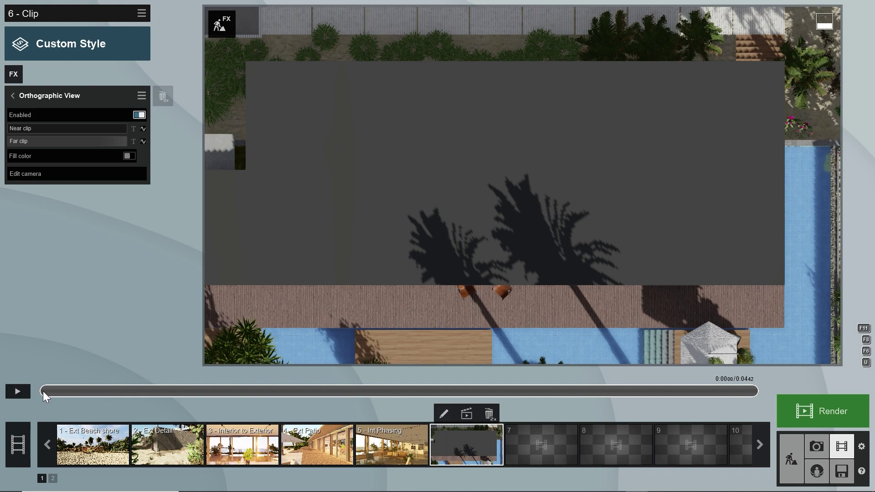
# Keyframe the near clip at the start and at 0:02 (32.7 m) so the roof cuts away to show the interior.
pyautogui.click(143, 129)
pyautogui.moveTo(13, 129); pyautogui.dragTo(32, 130)
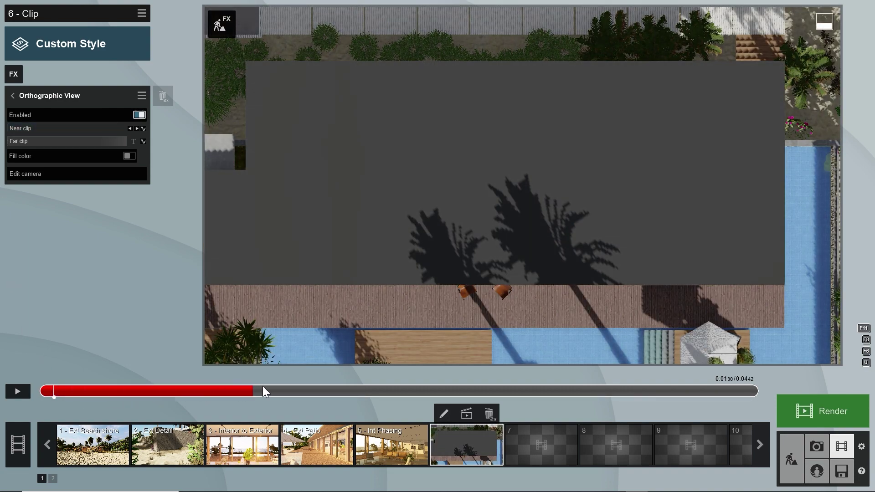
pyautogui.click(369, 388)
pyautogui.click(143, 129)
pyautogui.moveTo(36, 128); pyautogui.dragTo(65, 128)
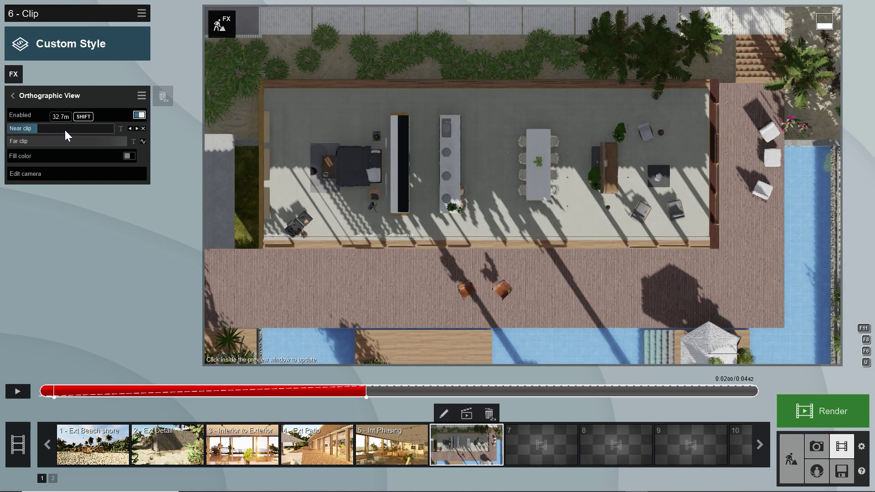
pyautogui.click(29, 392)
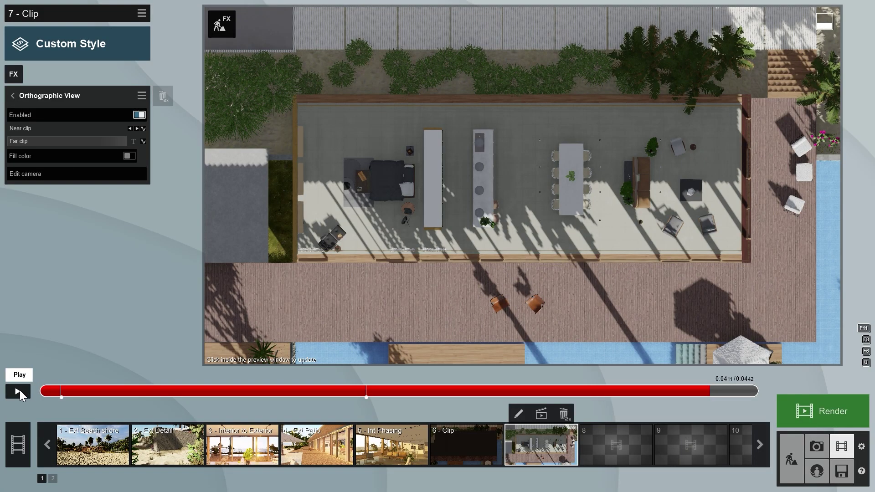
# Pan the top-down camera across the house and add keyframes, extending clip 7 to about 13.6 s.
pyautogui.click(519, 412)
pyautogui.moveTo(206, 258); pyautogui.dragTo(600, 219, button='middle')
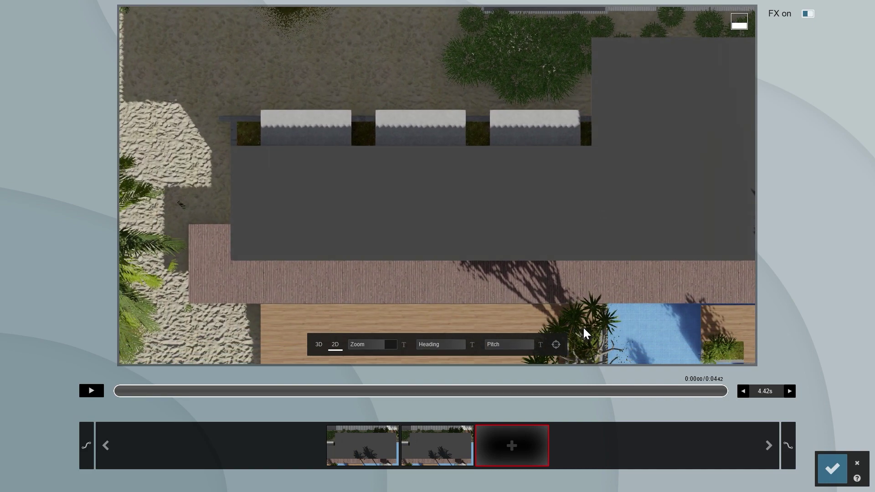
pyautogui.click(512, 445)
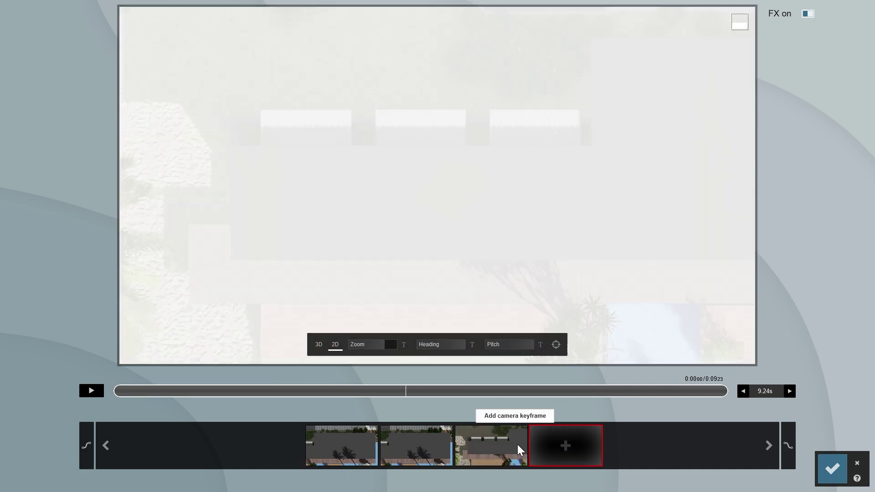
pyautogui.click(513, 446)
pyautogui.click(832, 468)
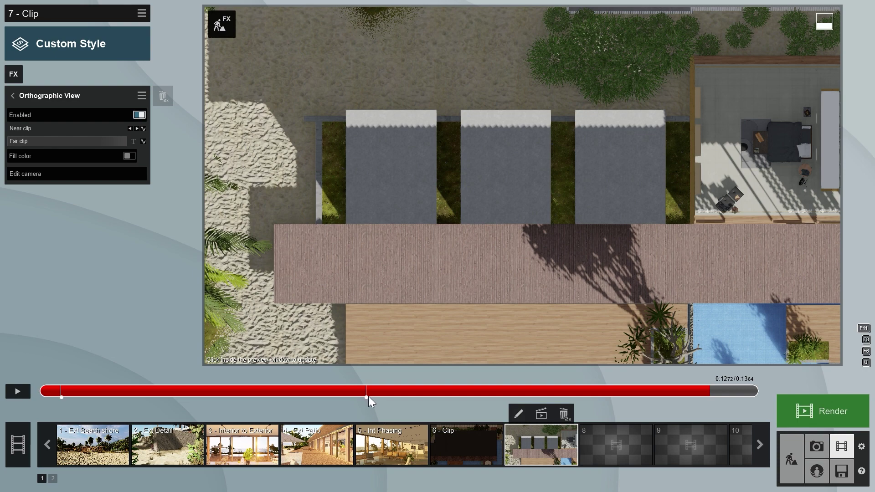
# Remove clip 7's old near clip keyframes at the start and around six seconds.
pyautogui.click(62, 397)
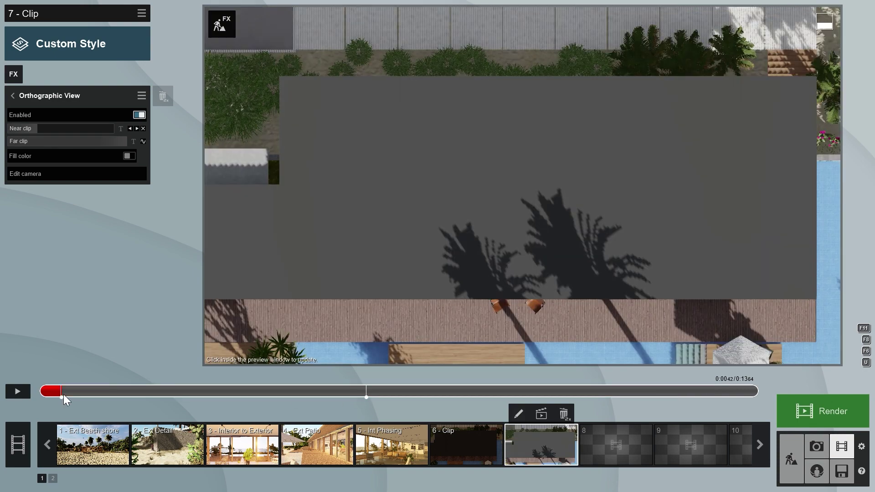
pyautogui.click(144, 128)
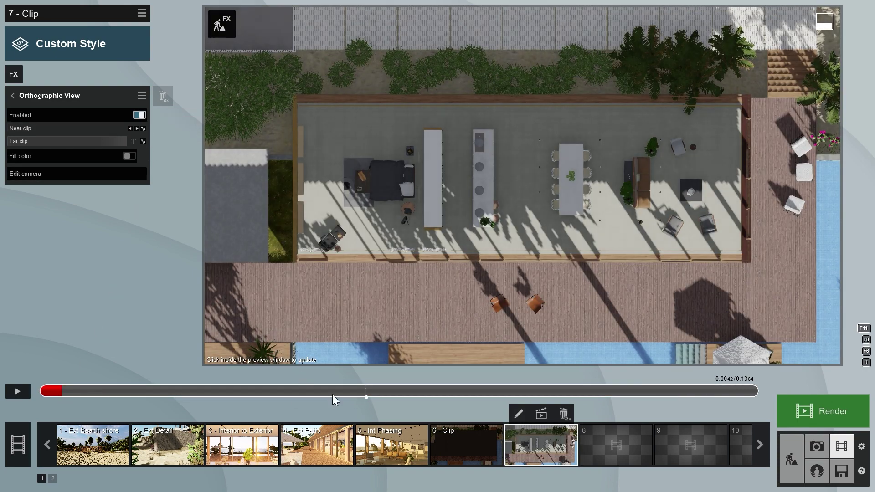
pyautogui.click(365, 393)
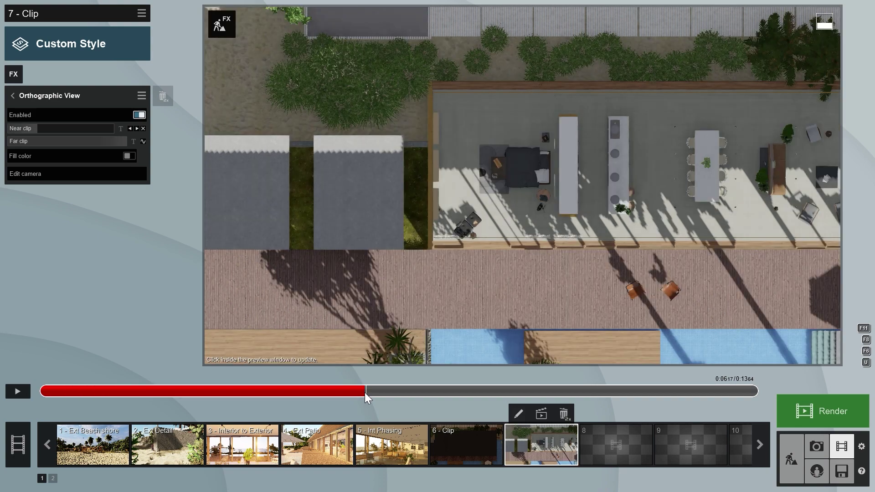
pyautogui.click(144, 129)
pyautogui.click(49, 392)
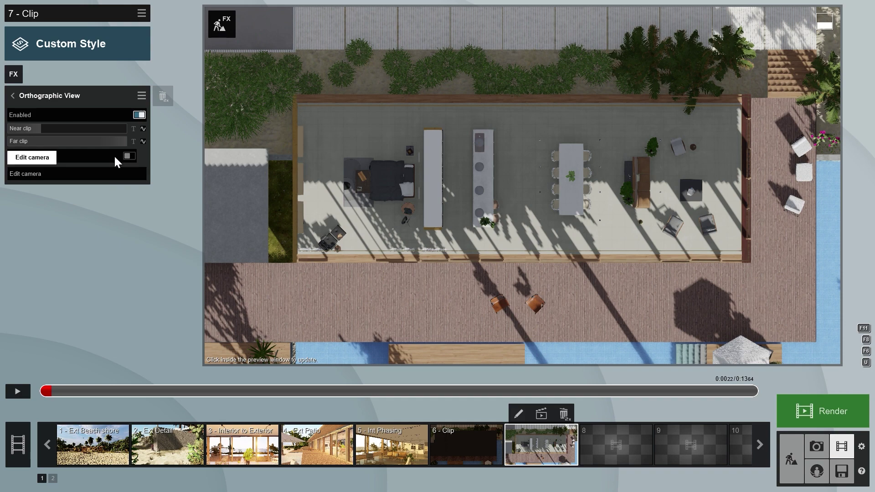
# Lower the near clip at the start so the roof shows, then keyframe it rising to reveal the interior.
pyautogui.moveTo(37, 131); pyautogui.dragTo(19, 129)
pyautogui.click(95, 396)
pyautogui.click(144, 129)
pyautogui.moveTo(44, 129); pyautogui.dragTo(54, 127)
# Add near clip keyframes around 9.5 s, raising it to about 33.4 m to cut away the roofs.
pyautogui.moveTo(149, 391); pyautogui.dragTo(540, 392)
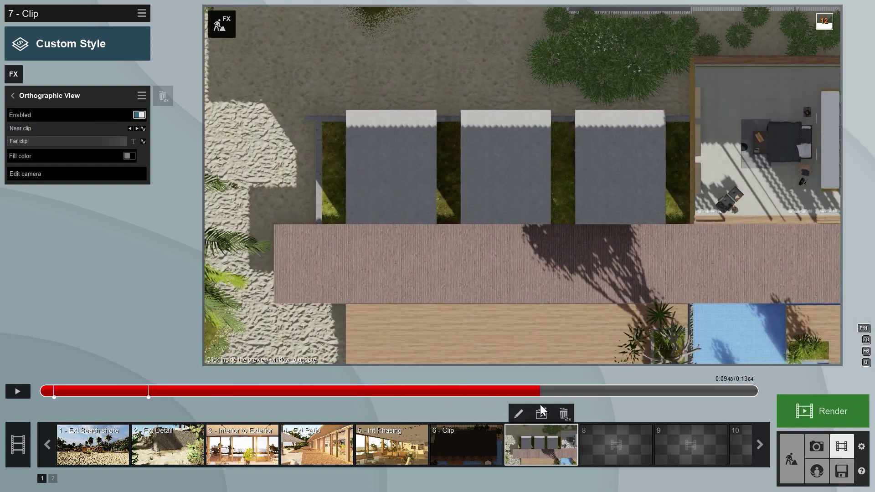
pyautogui.click(144, 129)
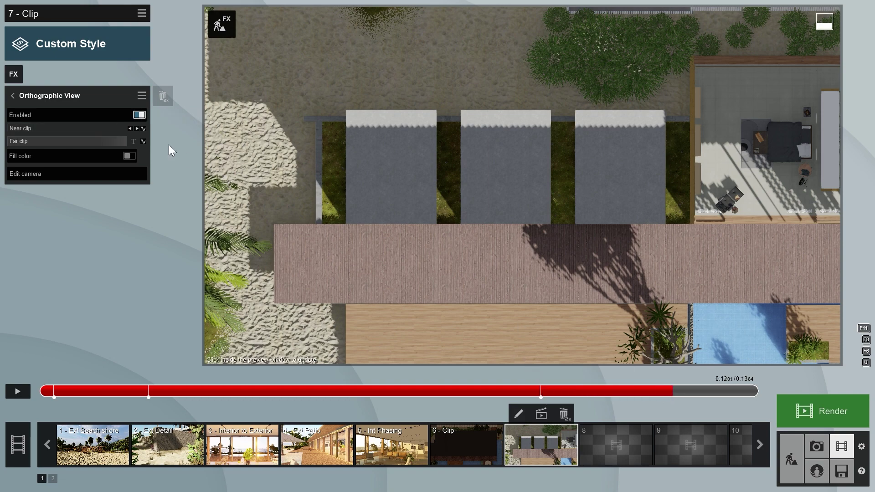
pyautogui.click(144, 128)
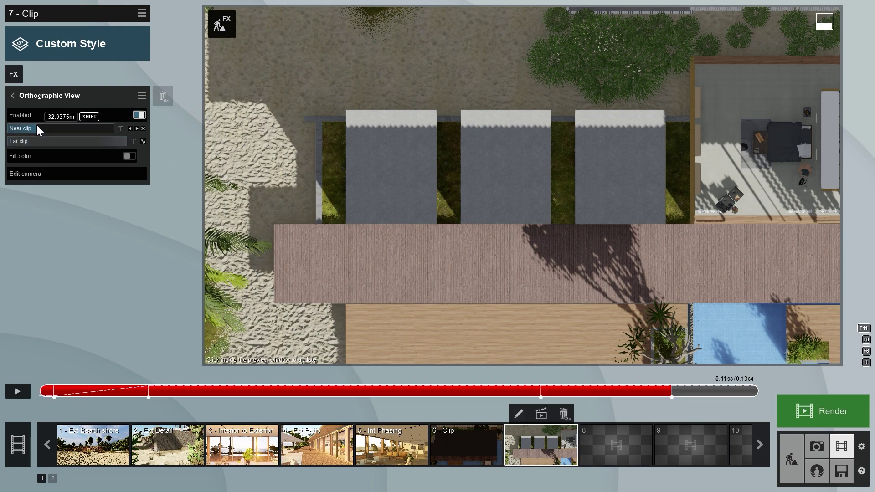
pyautogui.moveTo(39, 129); pyautogui.dragTo(53, 132)
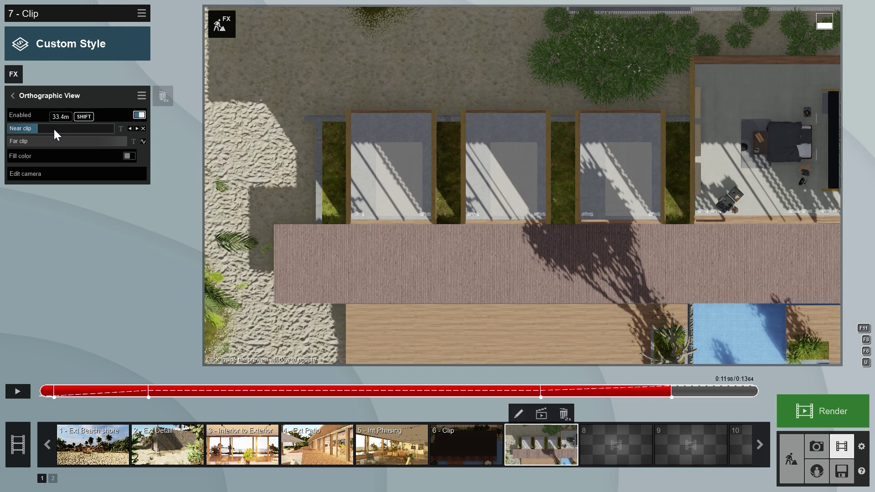
pyautogui.press('End')
pyautogui.click(63, 45)
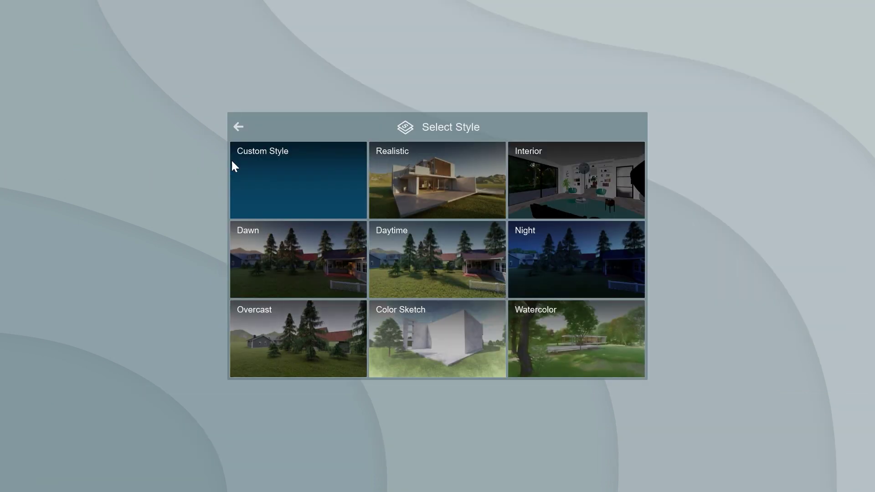
# Apply the Overcast style to clip 7 and preview the clip full-screen.
pyautogui.click(303, 332)
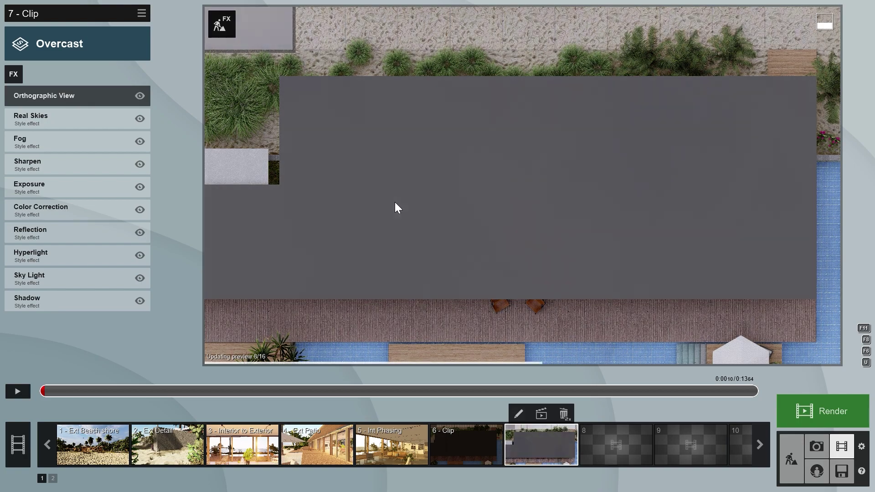
pyautogui.press('F11')
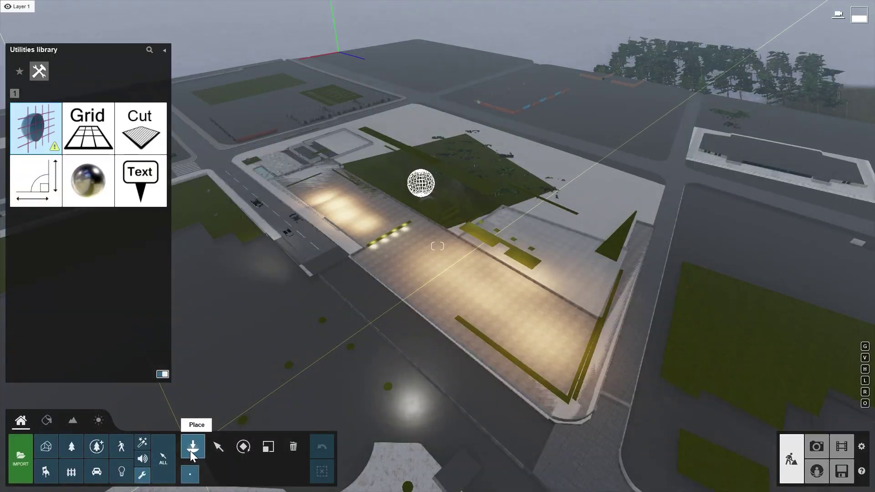
# Place a clip plane over the museum and give clip 6 an Advanced Move raising it about 3.89m.
pyautogui.click(47, 140)
pyautogui.click(251, 155)
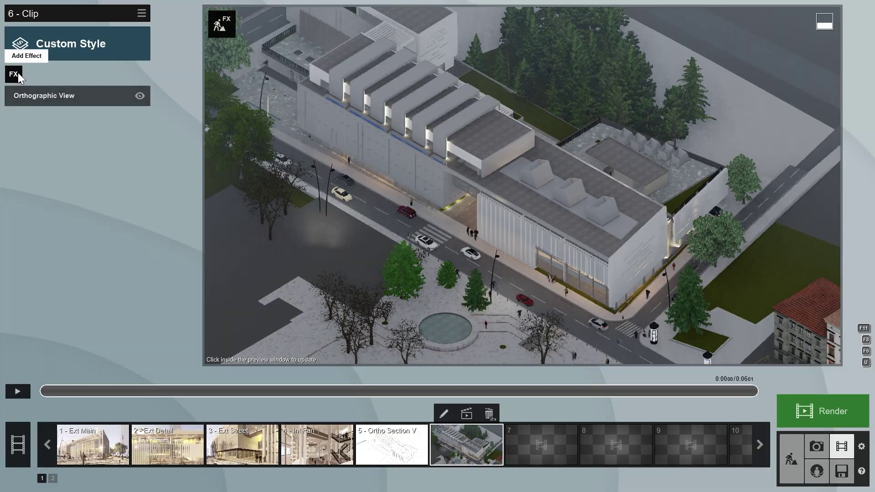
pyautogui.click(15, 75)
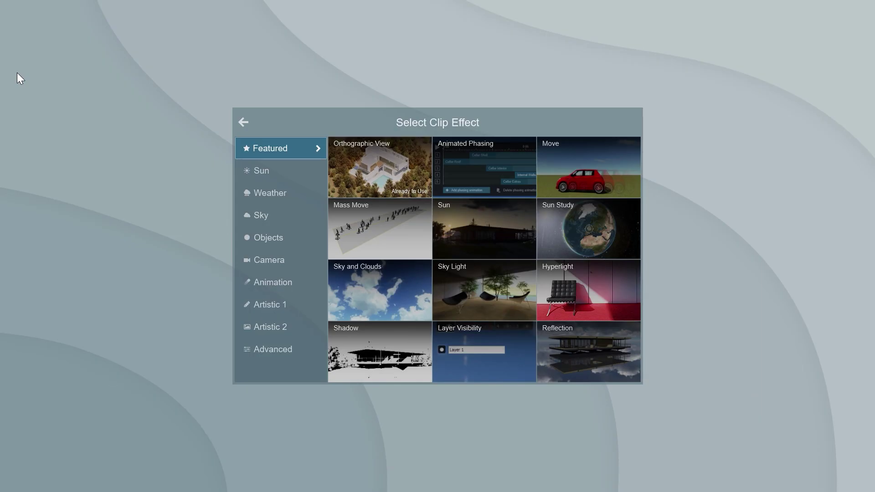
pyautogui.click(265, 282)
pyautogui.click(580, 176)
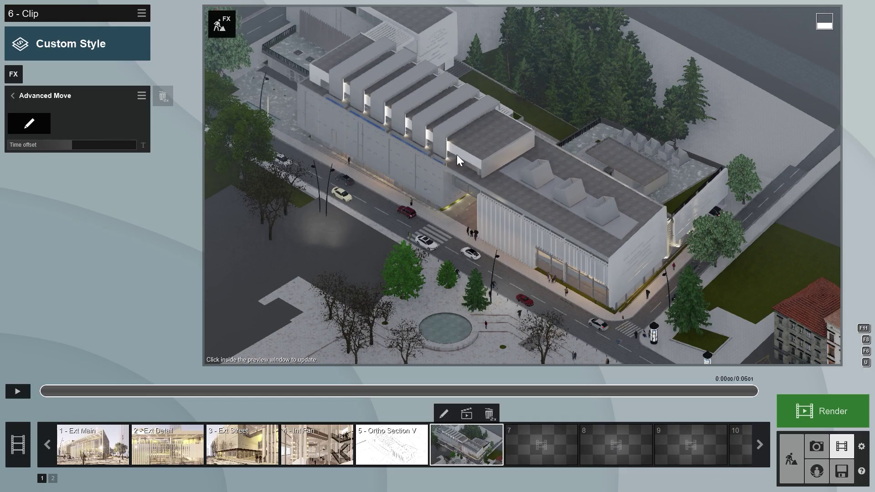
pyautogui.click(44, 122)
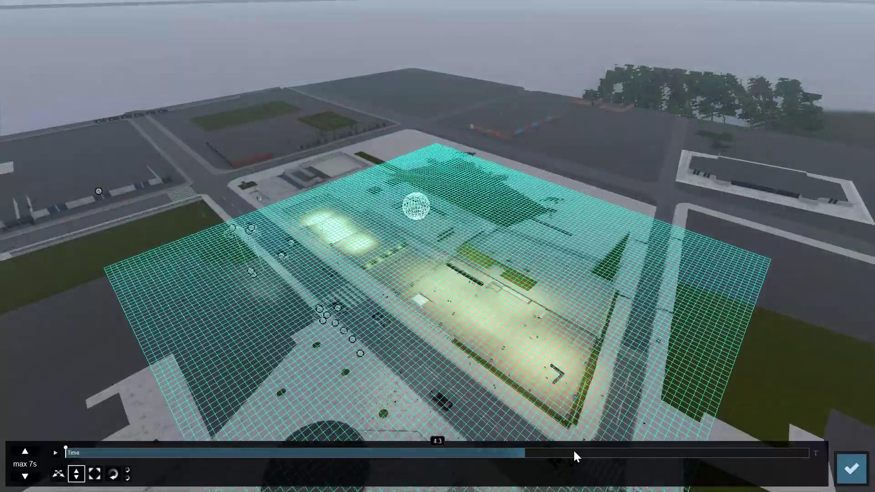
pyautogui.moveTo(436, 241); pyautogui.dragTo(411, 69)
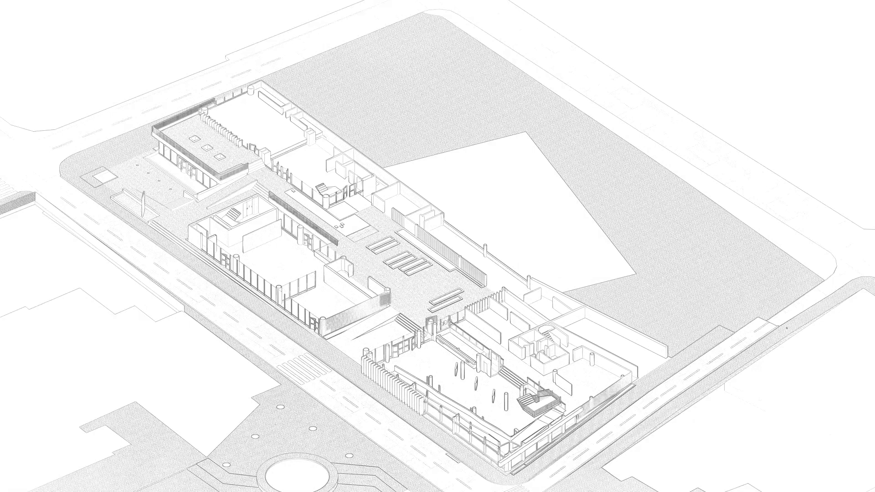